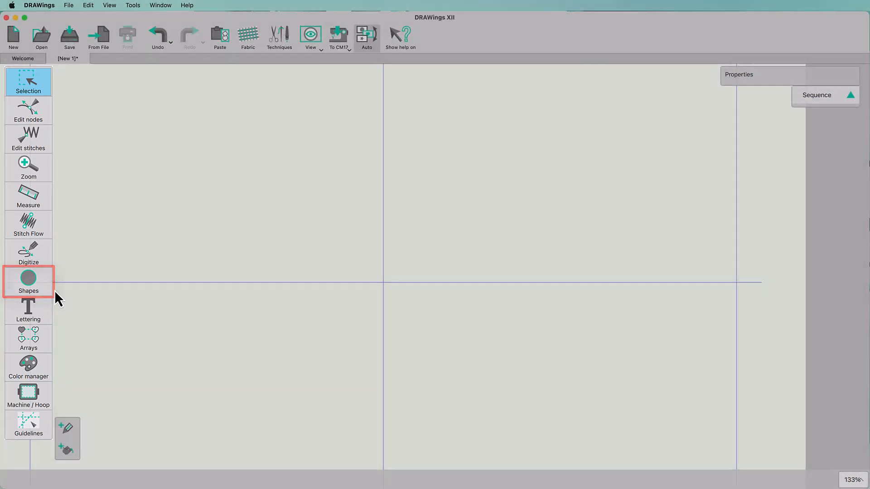
Draw a six-ray star about 52 × 56 mm at the centre of the workspace with the Star shape tool
{"action": "left_click", "coordinate": [51, 294]}
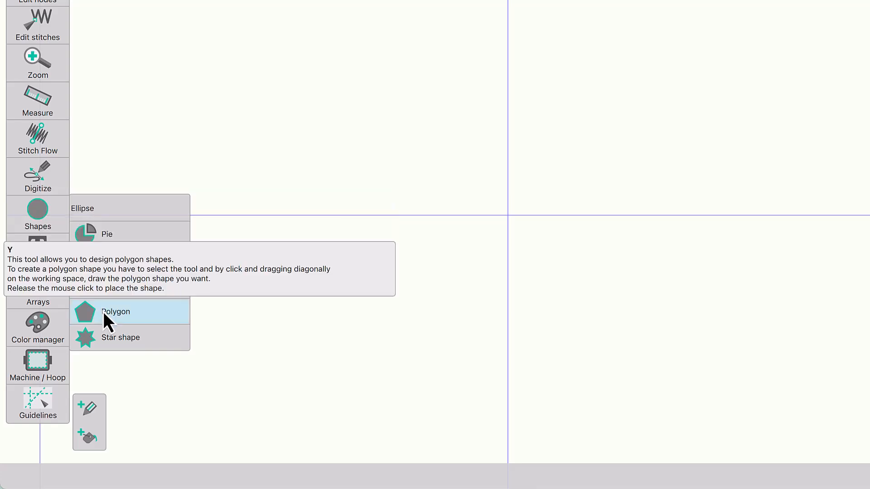
{"action": "left_click", "coordinate": [104, 340]}
{"action": "left_click_drag", "start_coordinate": [420, 118], "coordinate": [610, 308]}
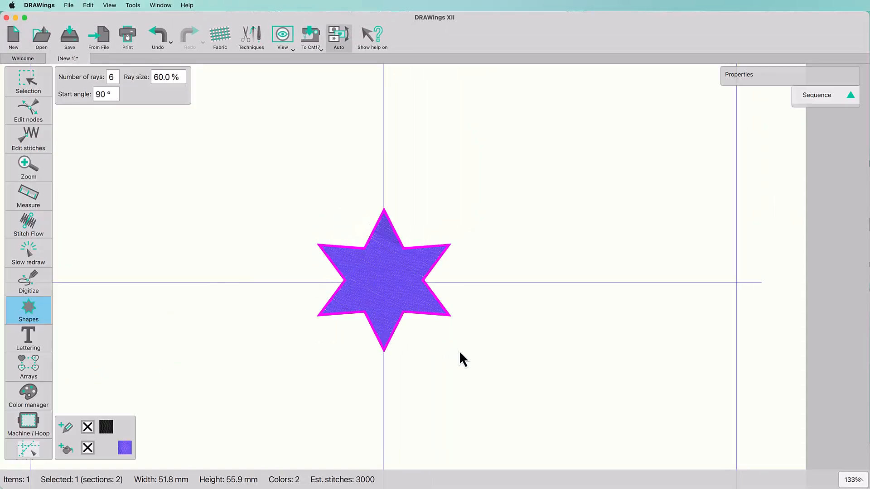
{"action": "left_click", "coordinate": [21, 86]}
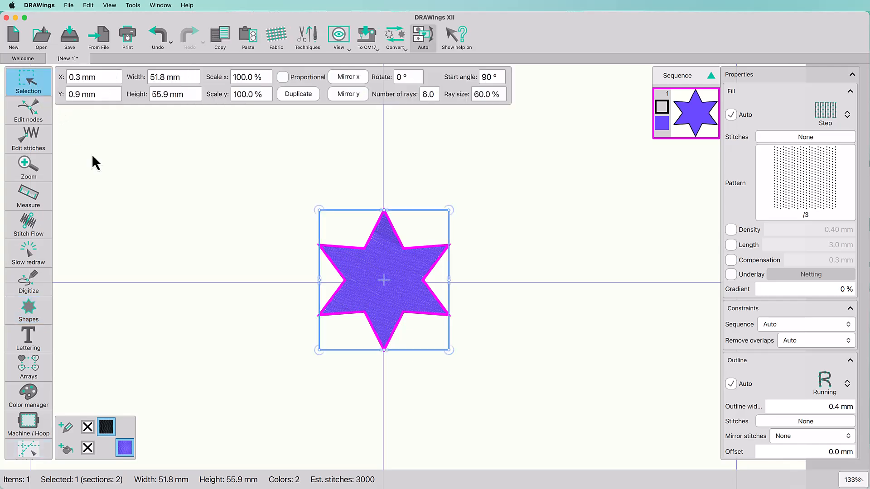
{"action": "left_click", "coordinate": [108, 186]}
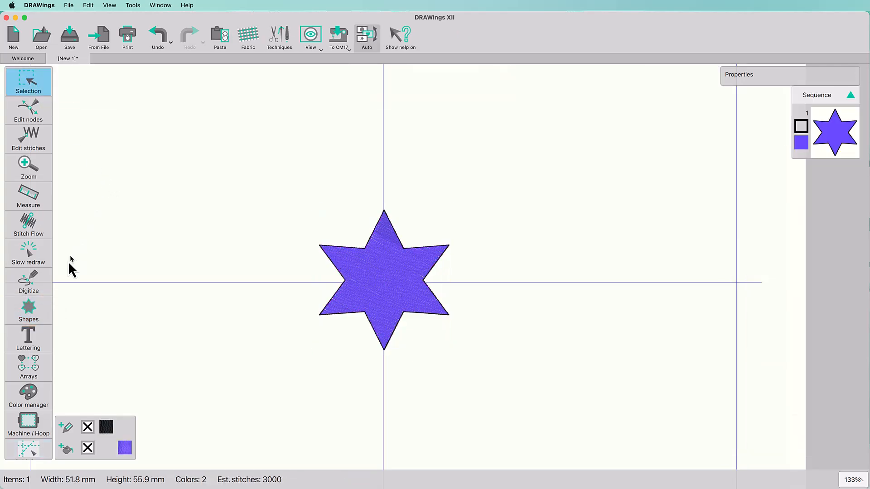
Draw a second star about 40 × 44 mm to the upper left of the first one
{"action": "left_click", "coordinate": [31, 312]}
{"action": "left_click", "coordinate": [34, 314]}
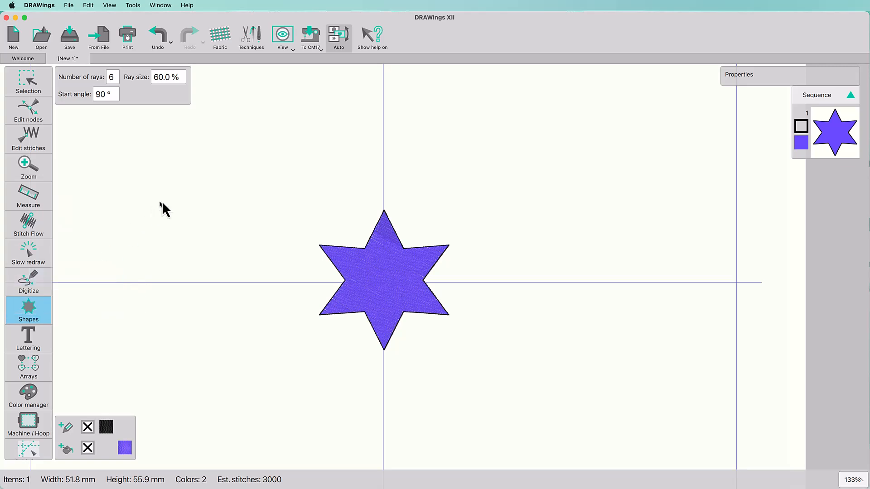
{"action": "left_click_drag", "start_coordinate": [140, 159], "coordinate": [251, 267]}
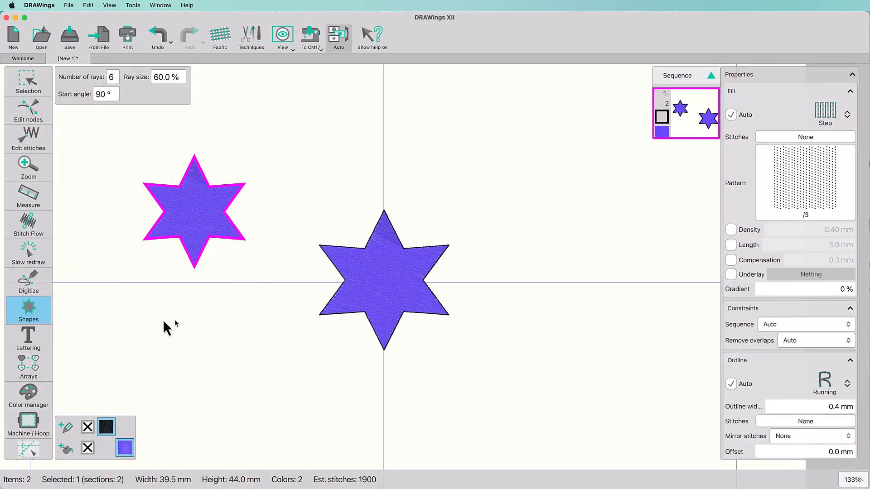
Draw an ellipse about 47 × 44 mm to the upper right of the central star with the Ellipse tool
{"action": "left_click", "coordinate": [47, 309]}
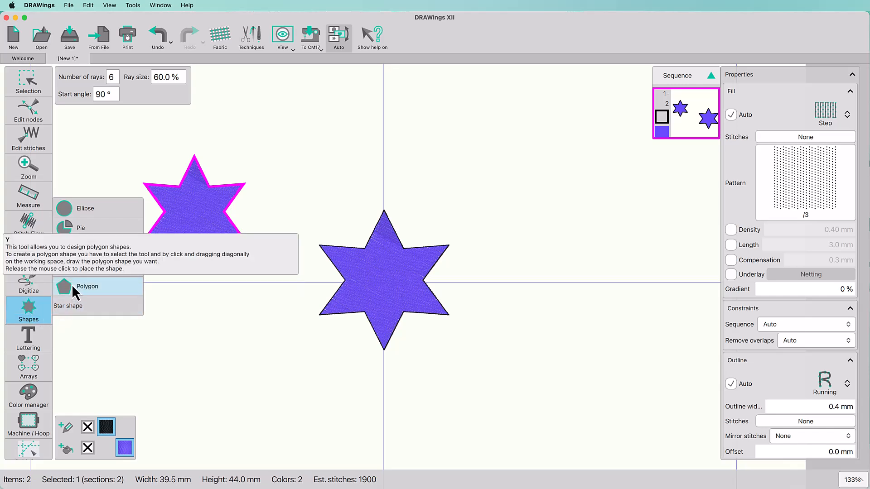
{"action": "left_click", "coordinate": [81, 212]}
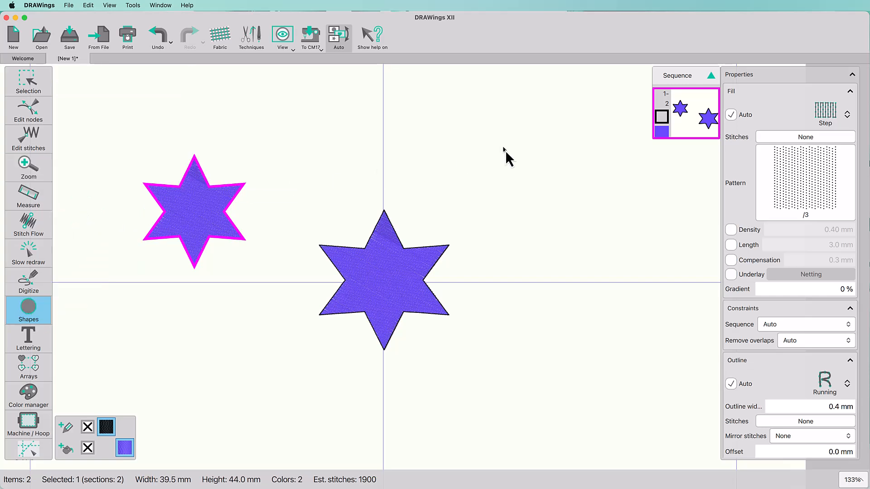
{"action": "left_click_drag", "start_coordinate": [502, 153], "coordinate": [619, 262]}
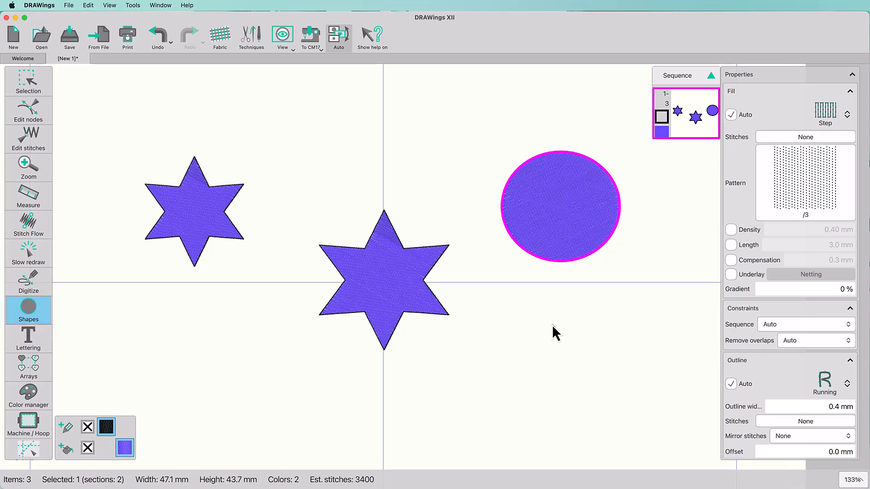
{"action": "left_click", "coordinate": [28, 81]}
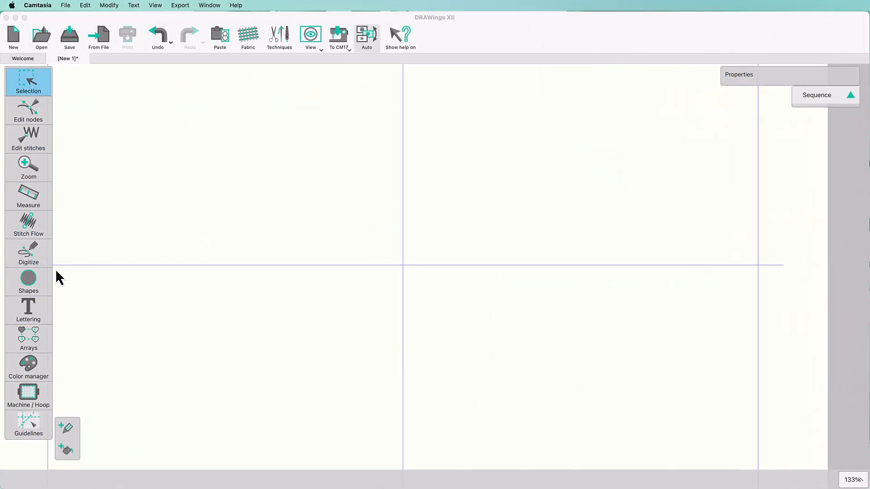
Draw a large ellipse about 95 × 57 mm at the centre and a flat ellipse about 62 × 21 mm at upper left
{"action": "left_click", "coordinate": [28, 282]}
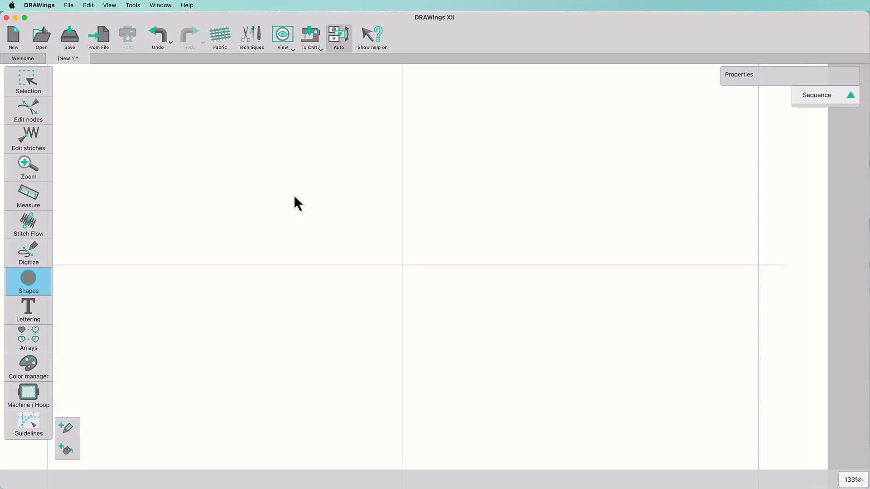
{"action": "left_click_drag", "start_coordinate": [293, 194], "coordinate": [534, 337]}
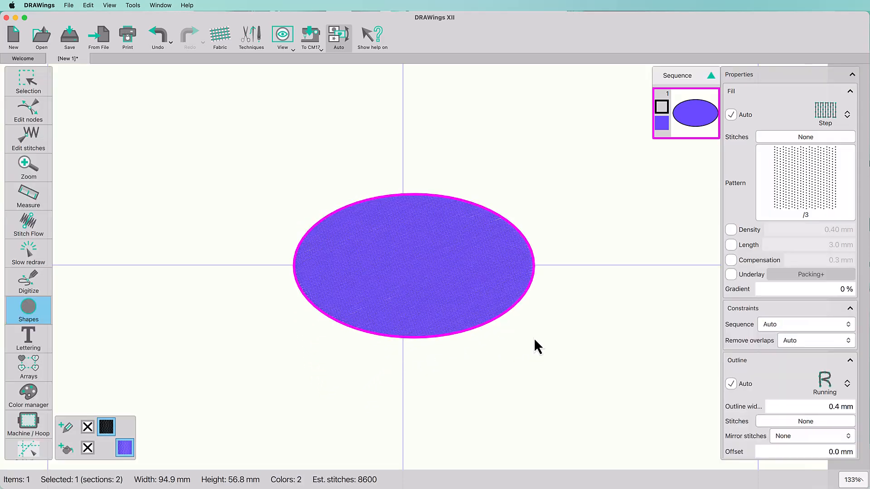
{"action": "left_click_drag", "start_coordinate": [146, 121], "coordinate": [302, 174]}
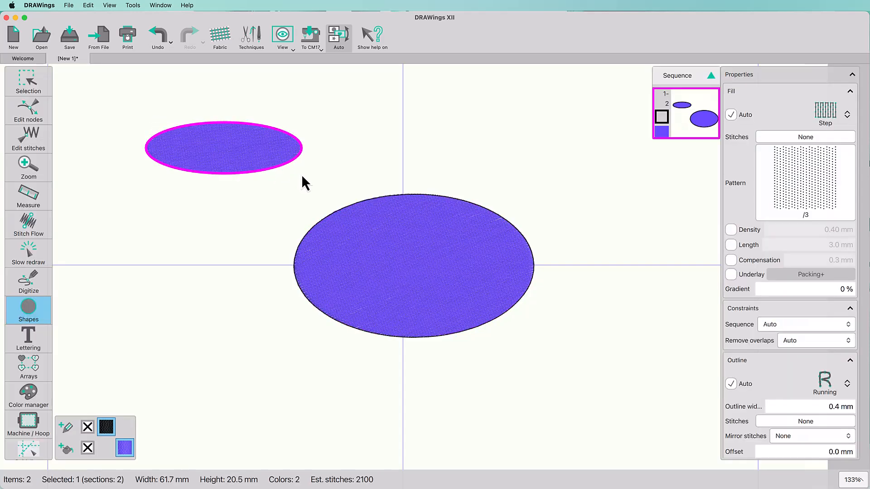
Add ellipses about 53 × 44 mm at the upper right and about 69 × 36 mm at the lower left
{"action": "left_click_drag", "start_coordinate": [487, 109], "coordinate": [620, 221]}
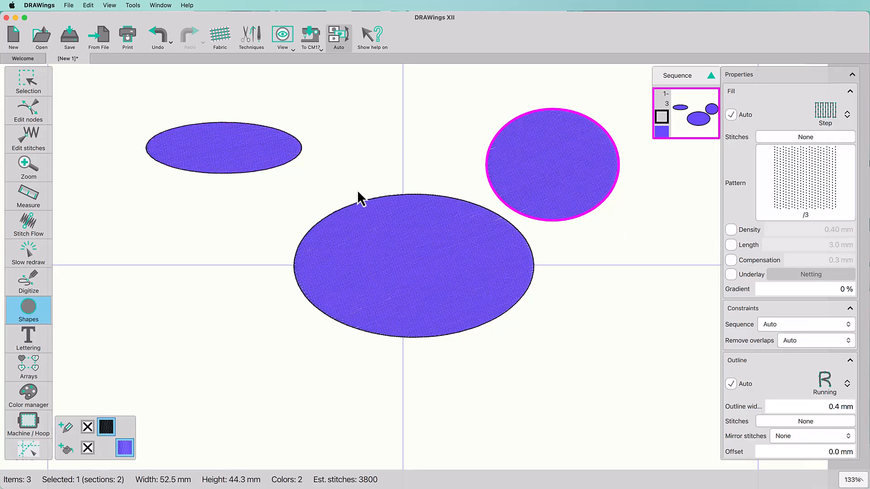
{"action": "left_click_drag", "start_coordinate": [128, 332], "coordinate": [303, 422]}
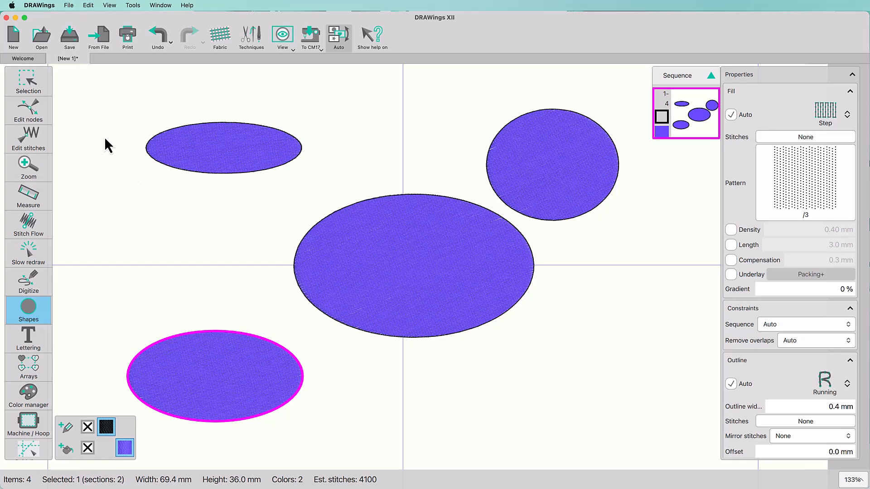
{"action": "left_click", "coordinate": [39, 82]}
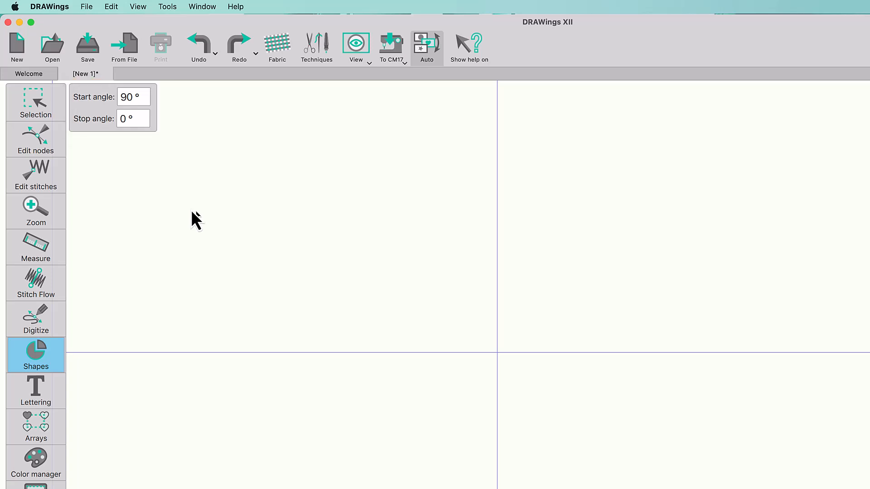
Set the pie's start angle to 45° and stop angle to 90°, then draw a pie slice in the upper left area
{"action": "double_click", "coordinate": [141, 97]}
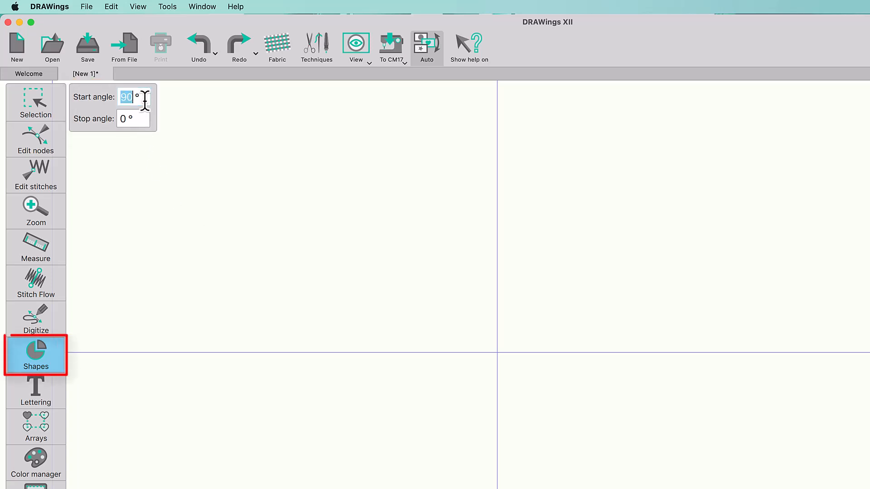
{"action": "type", "text": "45"}
{"action": "double_click", "coordinate": [143, 118]}
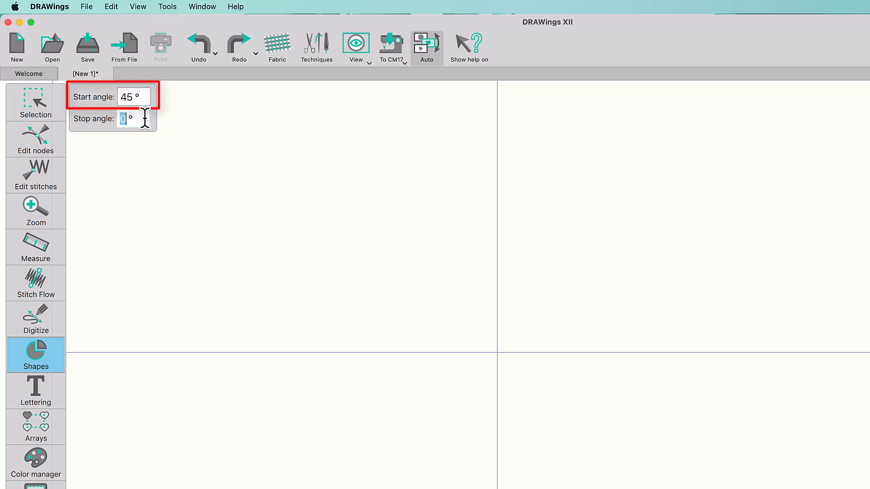
{"action": "type", "text": "90"}
{"action": "left_click_drag", "start_coordinate": [113, 172], "coordinate": [419, 450]}
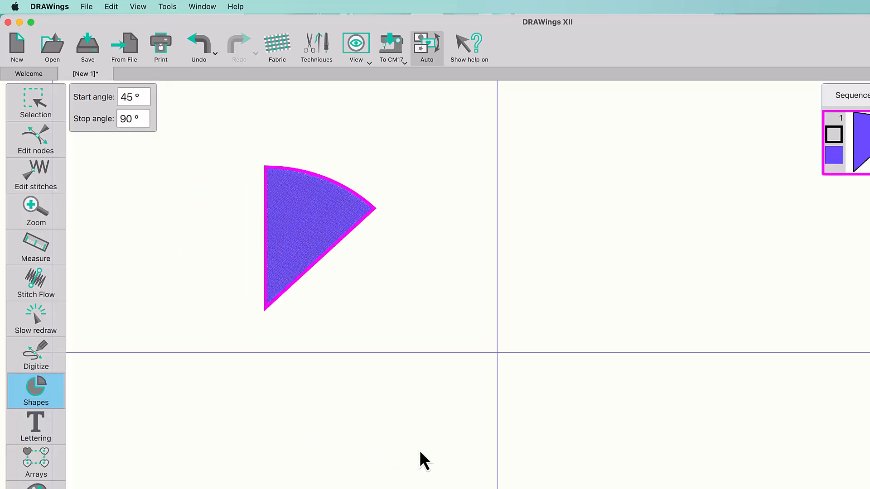
Change the pie's start angle to 0° and its stop angle to 45°
{"action": "double_click", "coordinate": [145, 98]}
{"action": "type", "text": "0"}
{"action": "key", "text": "Return"}
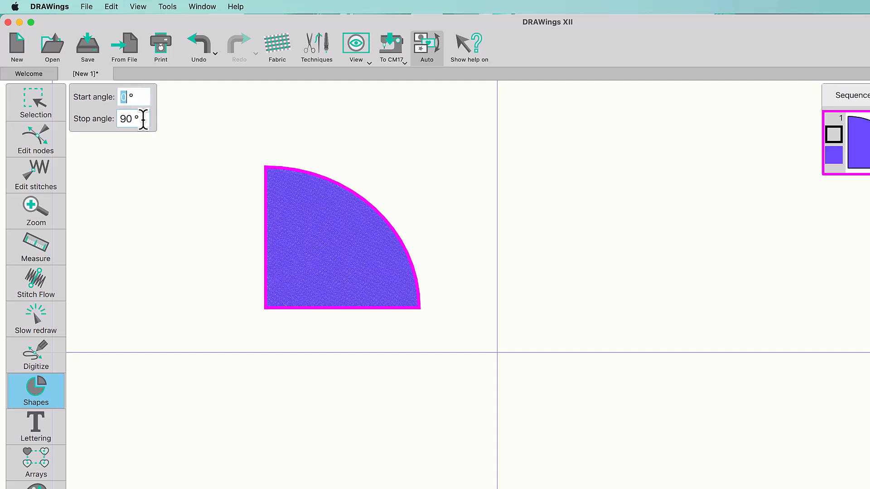
{"action": "double_click", "coordinate": [143, 119]}
{"action": "type", "text": "45"}
{"action": "key", "text": "Return"}
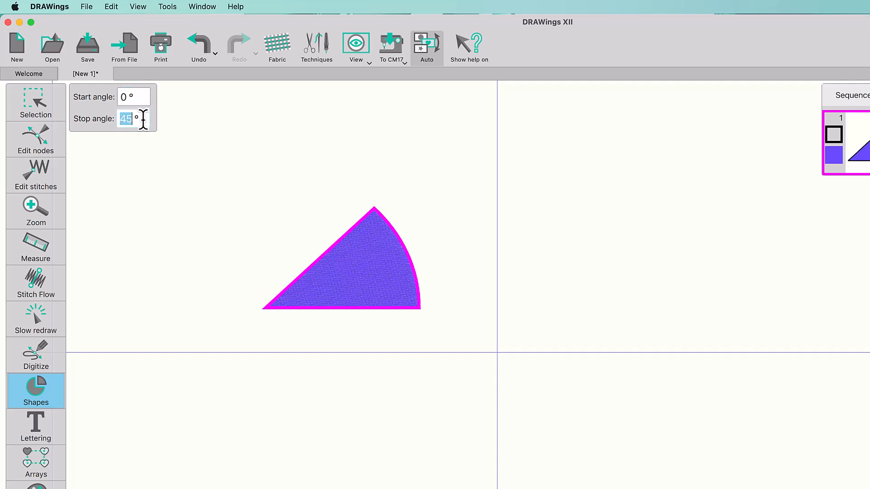
Draw a trapezoid to the right of the pie slice with the Trapezoid/parallelogram tool
{"action": "left_click", "coordinate": [36, 391]}
{"action": "left_click", "coordinate": [93, 434]}
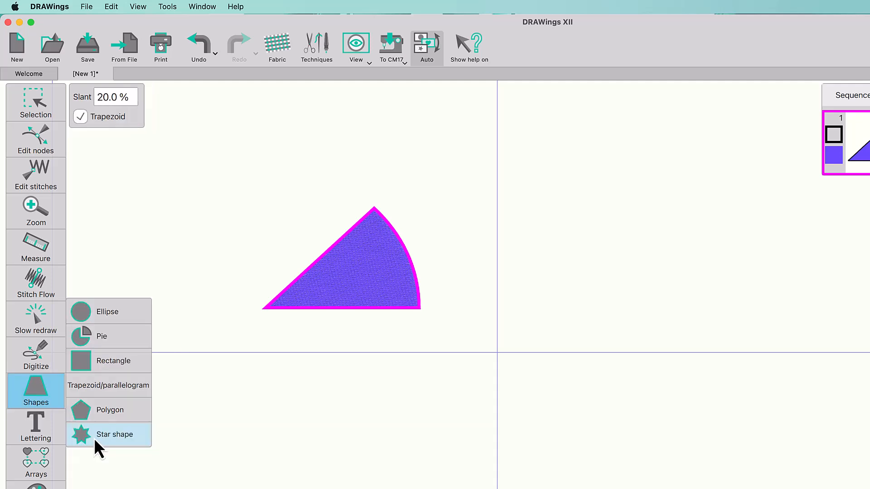
{"action": "left_click_drag", "start_coordinate": [491, 211], "coordinate": [604, 355]}
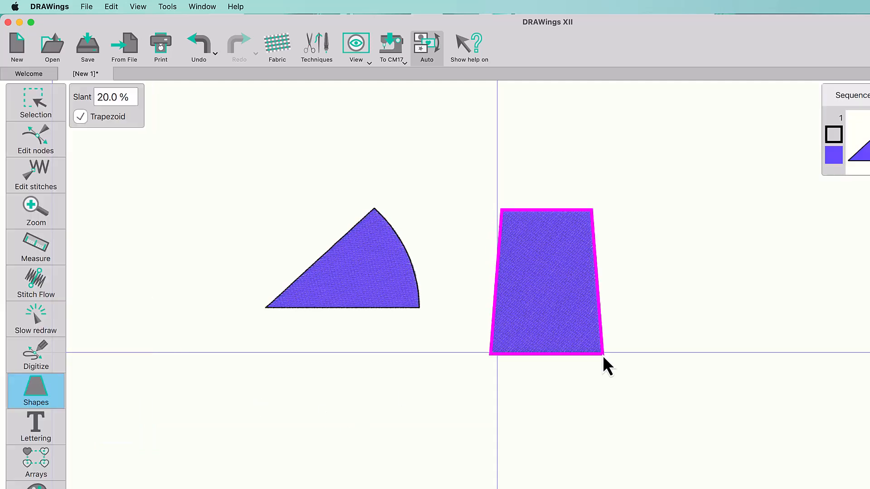
Set the trapezoid's slant to 80 %
{"action": "double_click", "coordinate": [121, 95]}
{"action": "type", "text": "80"}
{"action": "key", "text": "Return"}
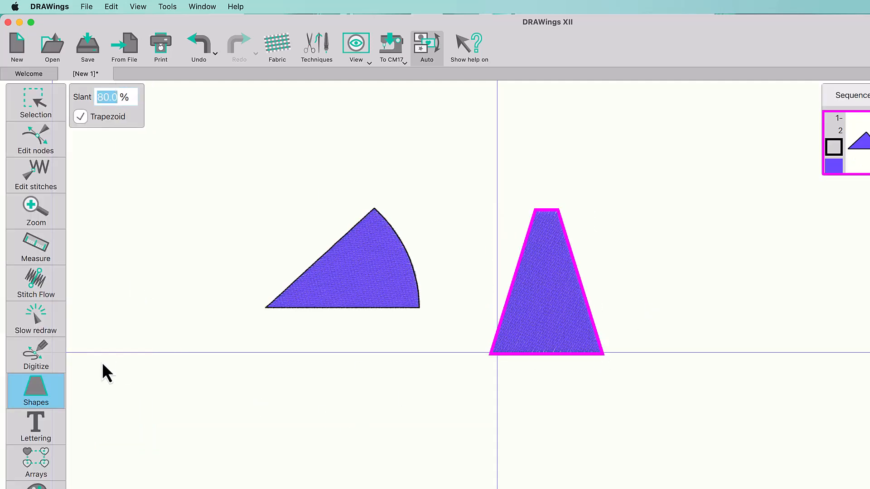
Set the Polygon tool to 6 sides, draw a polygon to the right of the trapezoid, and set its start angle to 90°
{"action": "left_click", "coordinate": [36, 391]}
{"action": "left_click", "coordinate": [86, 415]}
{"action": "double_click", "coordinate": [144, 97]}
{"action": "type", "text": "6"}
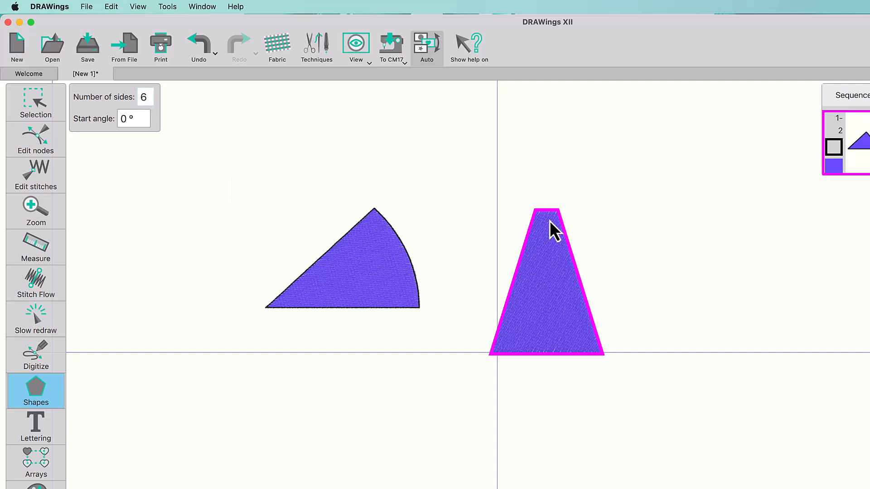
{"action": "mouse_move", "coordinate": [652, 204]}
{"action": "left_mouse_down"}
{"action": "mouse_move", "coordinate": [703, 307]}
{"action": "mouse_move", "coordinate": [793, 390]}
{"action": "left_mouse_up"}
{"action": "double_click", "coordinate": [145, 118]}
{"action": "type", "text": "90"}
{"action": "key", "text": "Return"}
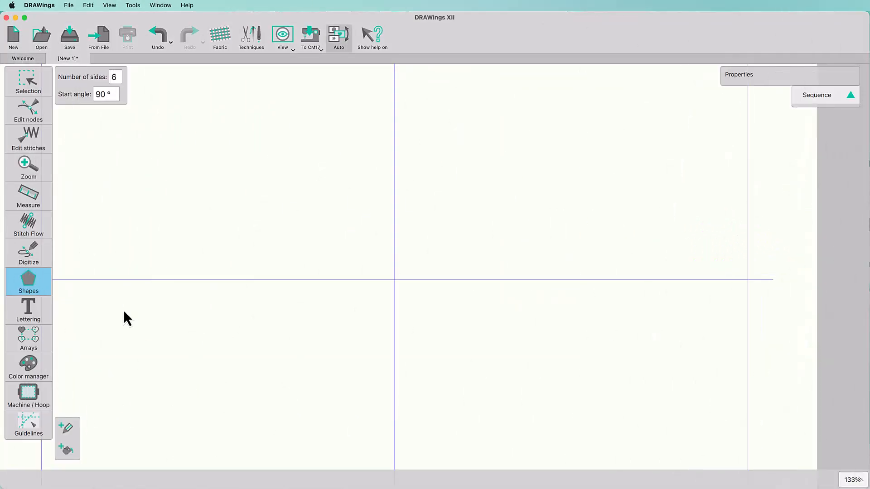
Draw a proportionally constrained circle about 78 mm across at the workspace centre with the Ellipse tool
{"action": "left_click", "coordinate": [41, 282]}
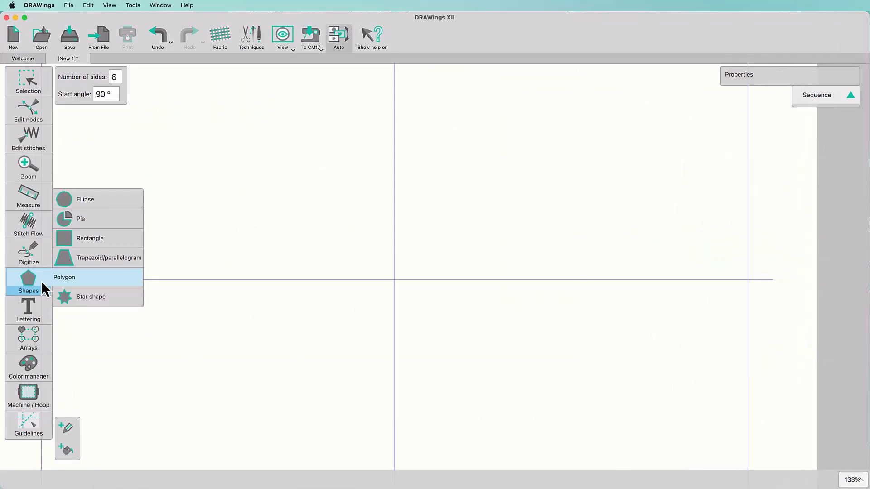
{"action": "left_click", "coordinate": [104, 201]}
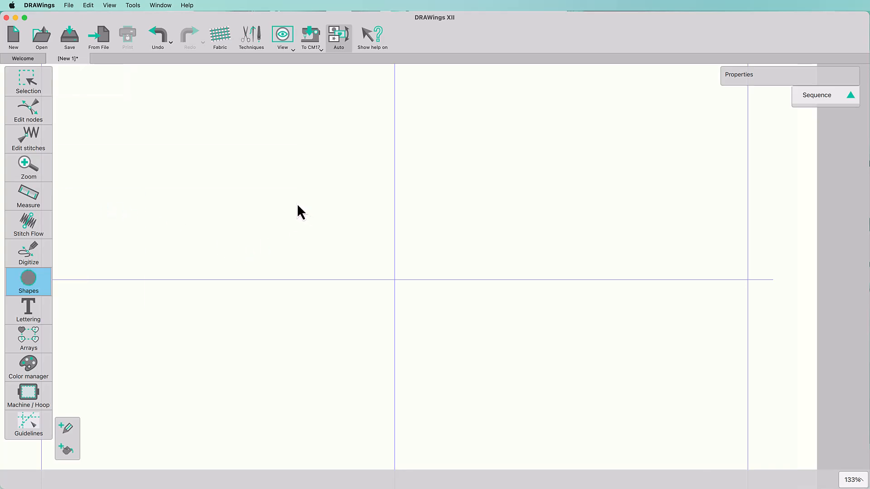
{"action": "key", "text": "ctrl"}
{"action": "left_click_drag", "start_coordinate": [297, 203], "coordinate": [472, 415]}
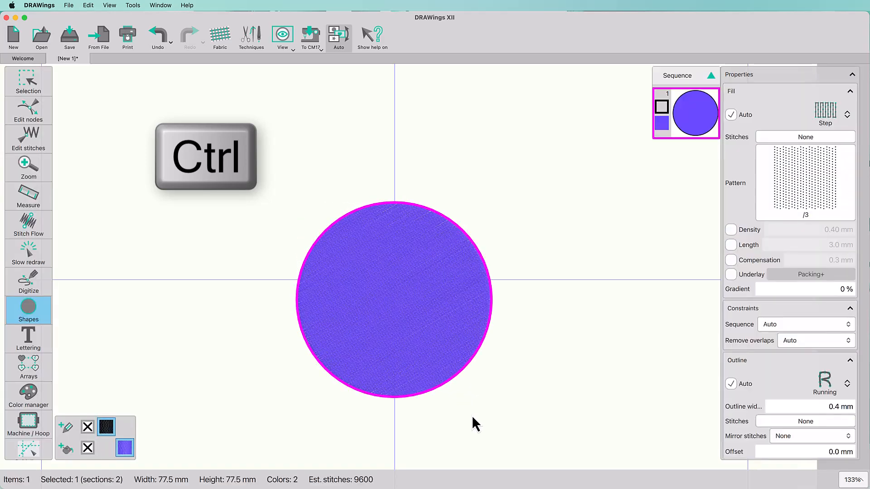
{"action": "left_click", "coordinate": [38, 89]}
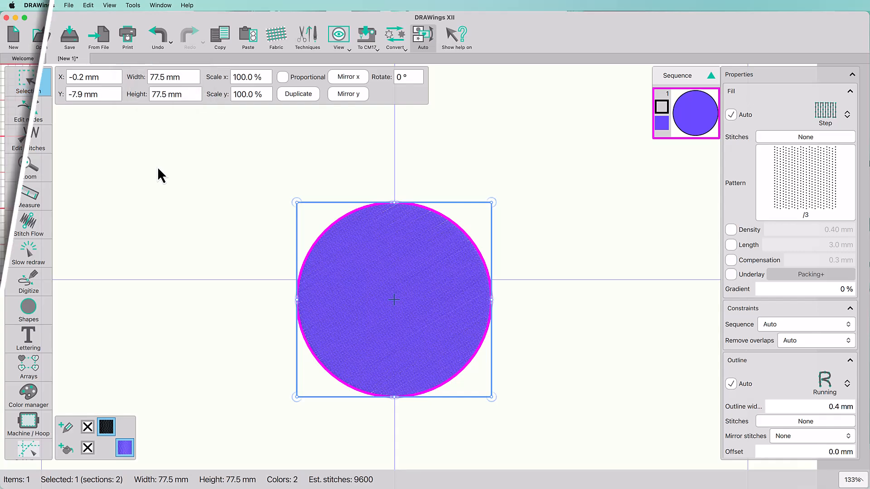
Draw two circles about 10.4 mm across side by side on the zoomed grid
{"action": "left_click_drag", "start_coordinate": [211, 209], "coordinate": [281, 282]}
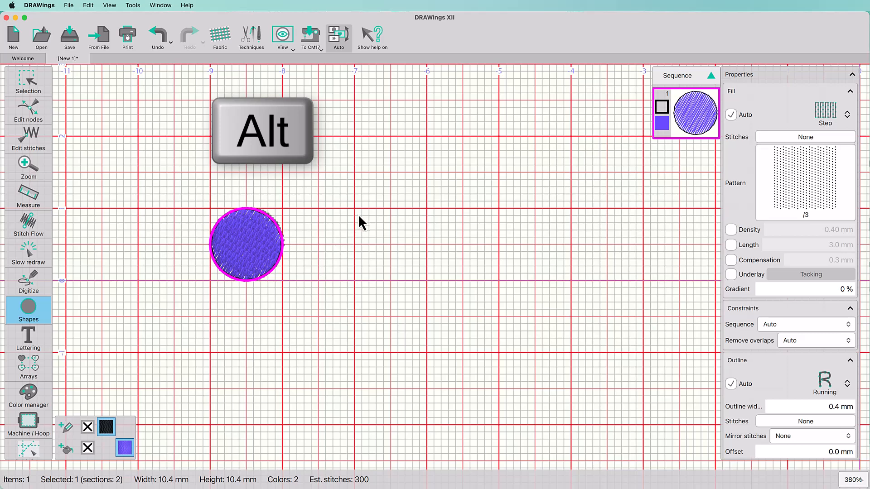
{"action": "left_click_drag", "start_coordinate": [355, 209], "coordinate": [424, 281]}
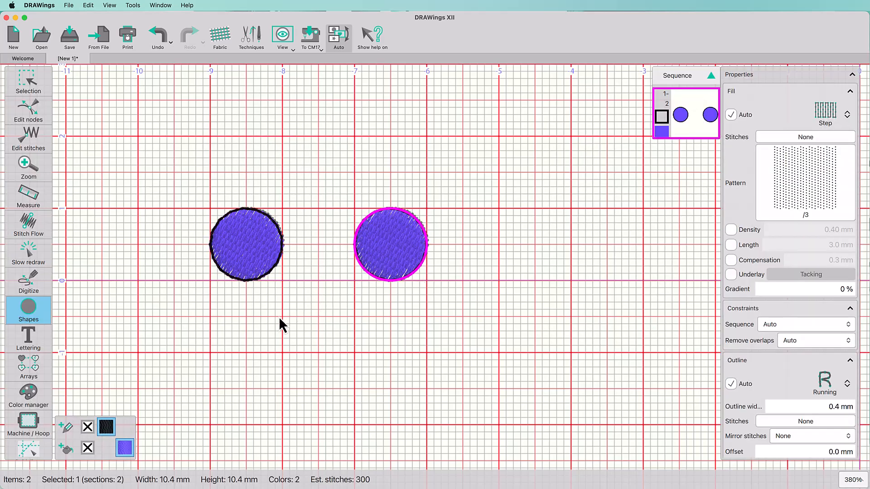
Continue the row with further circles about 10.4 mm across to the right of the first two
{"action": "left_click", "coordinate": [283, 39]}
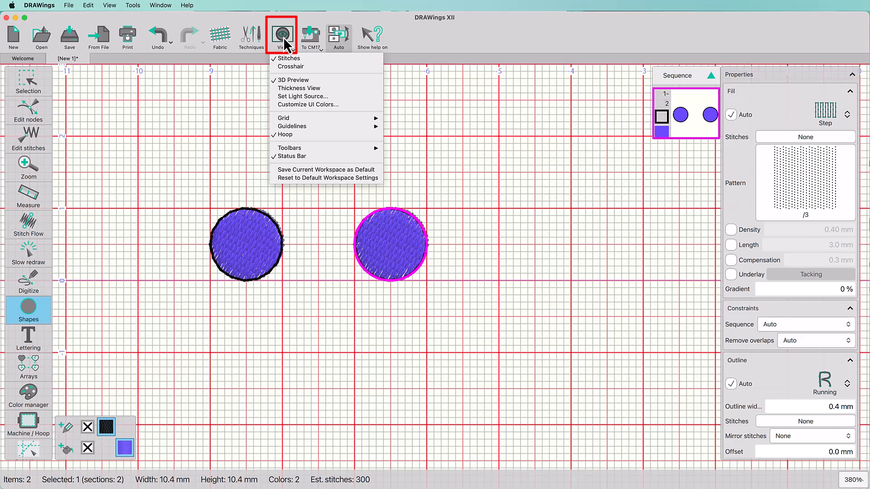
{"action": "mouse_move", "coordinate": [296, 118]}
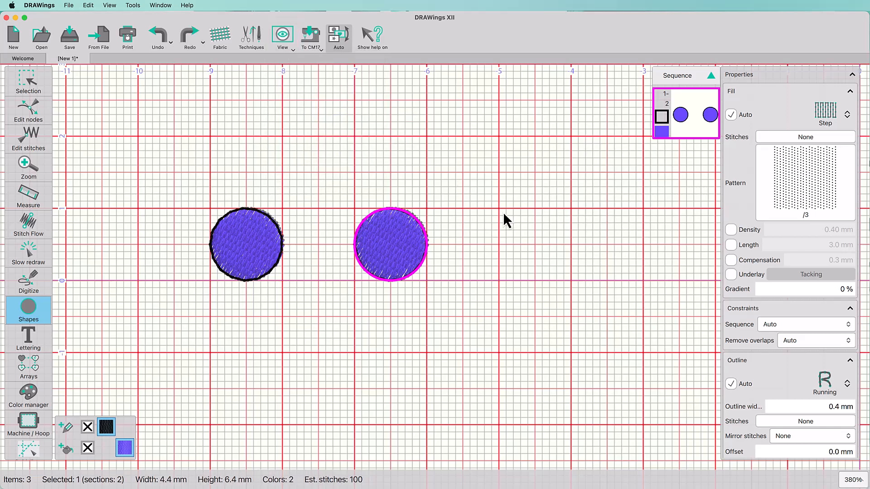
{"action": "left_click_drag", "start_coordinate": [501, 212], "coordinate": [569, 280]}
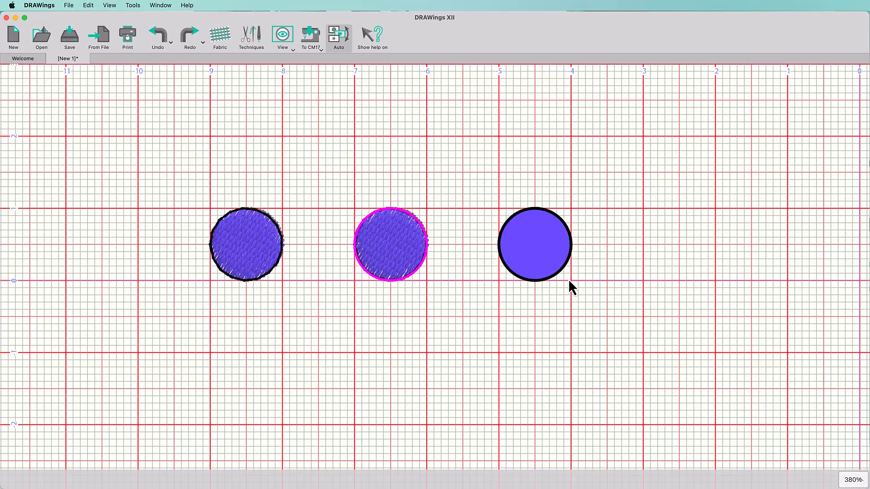
{"action": "key", "text": "alt"}
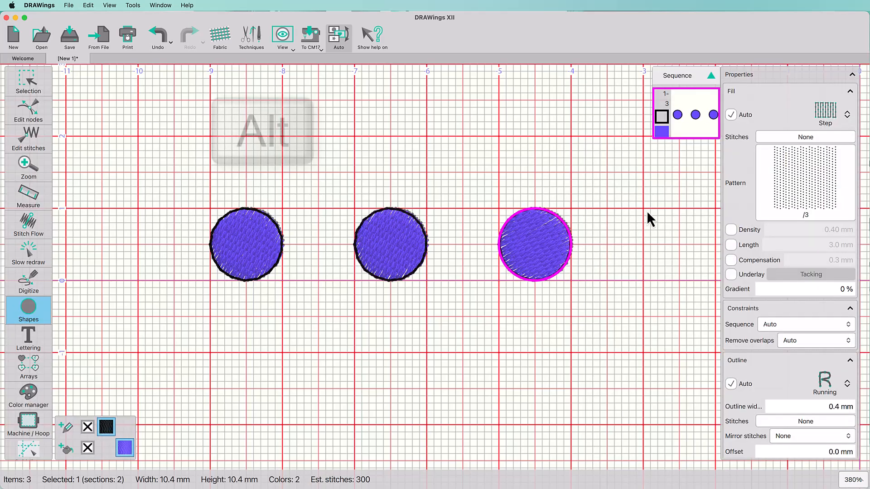
{"action": "left_click_drag", "start_coordinate": [647, 215], "coordinate": [715, 279]}
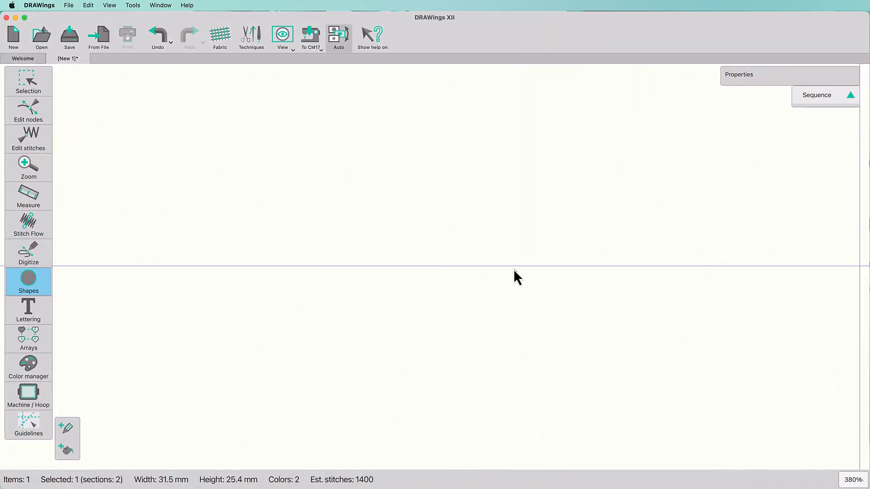
Draw ellipses outward from their centres: one about 45 × 37 mm and a circle about 18 mm across to its left
{"action": "left_click_drag", "start_coordinate": [515, 269], "coordinate": [673, 139]}
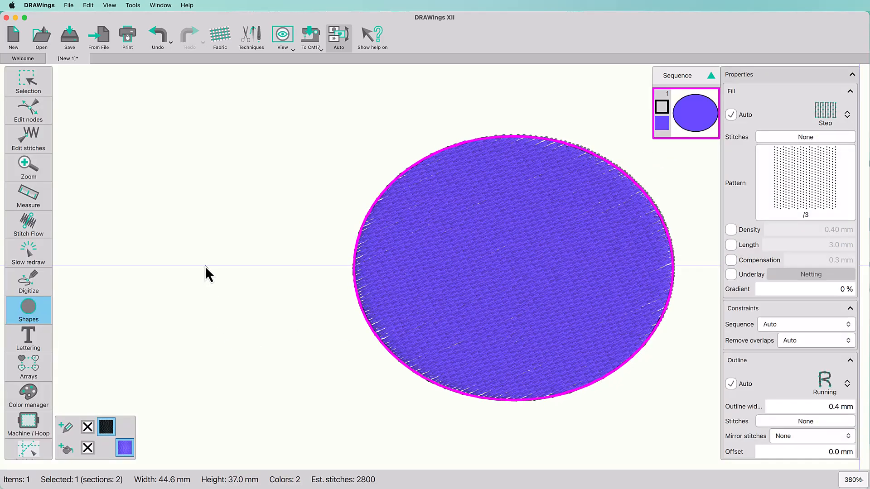
{"action": "mouse_move", "coordinate": [204, 267]}
{"action": "left_mouse_down"}
{"action": "mouse_move", "coordinate": [302, 156]}
{"action": "mouse_move", "coordinate": [269, 205]}
{"action": "left_mouse_up"}
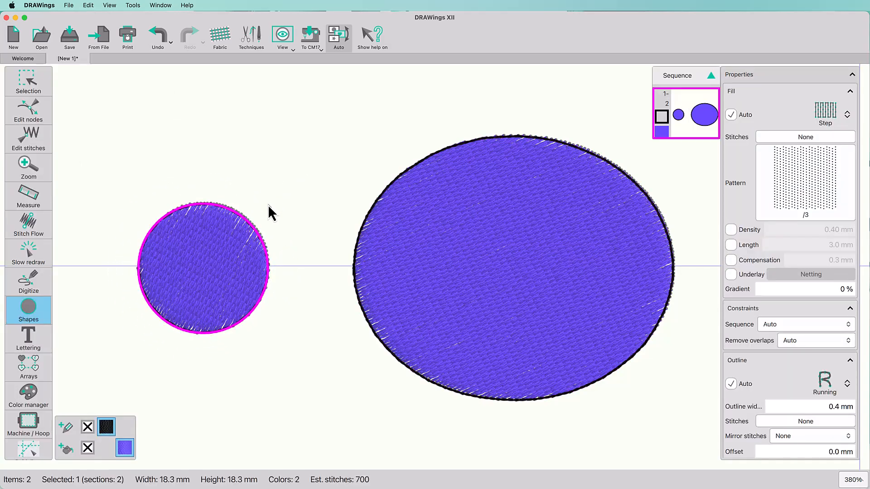